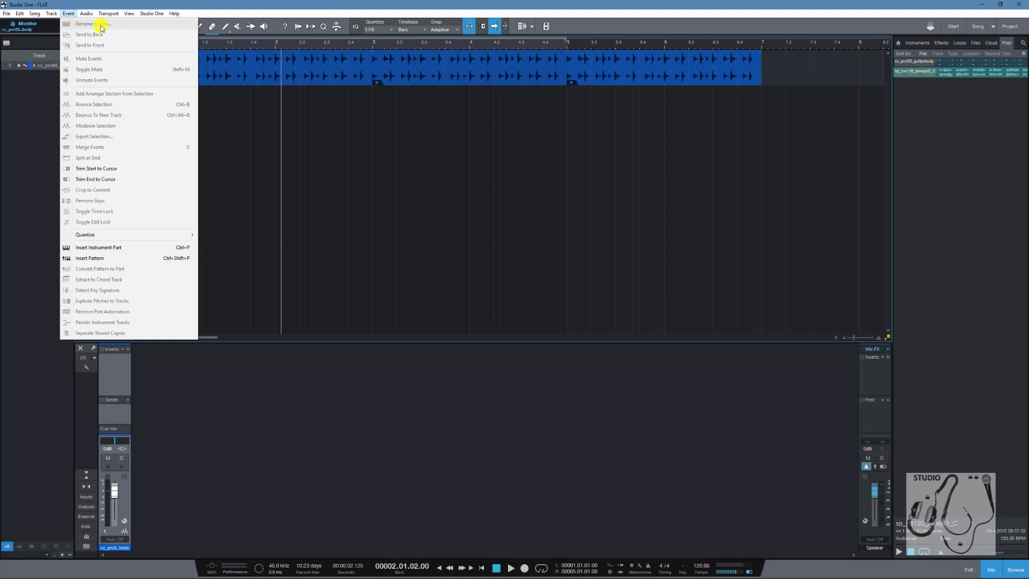
pyautogui.click(206, 150)
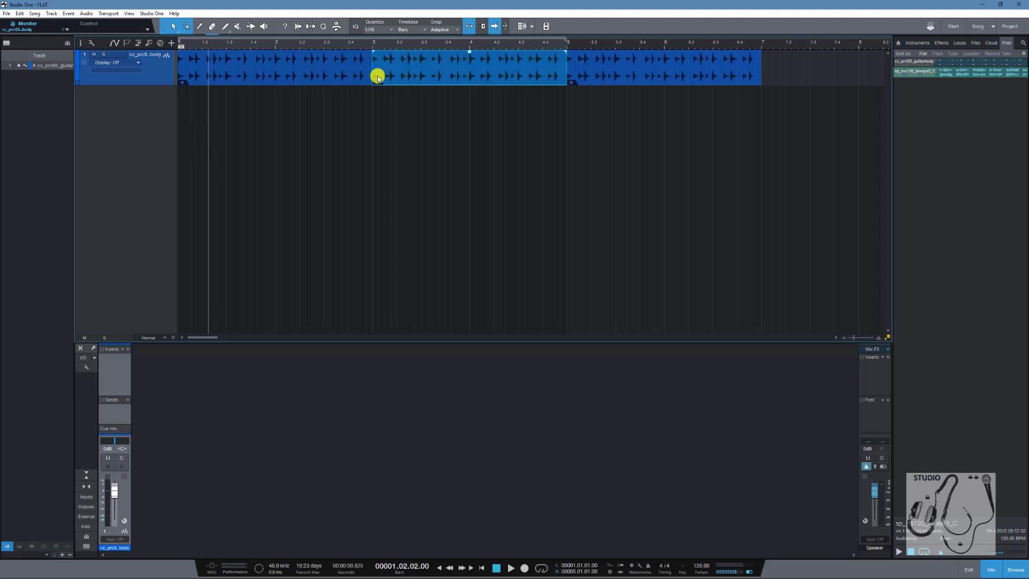
pyautogui.click(604, 79)
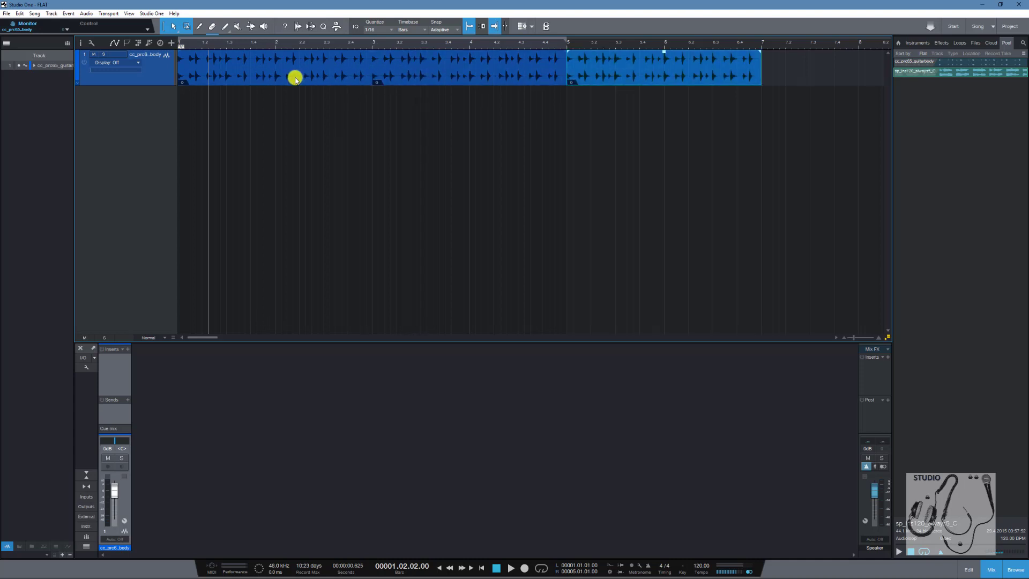
pyautogui.click(257, 76)
pyautogui.click(519, 75)
pyautogui.click(588, 76)
pyautogui.click(298, 63)
pyautogui.click(317, 110)
pyautogui.click(236, 79)
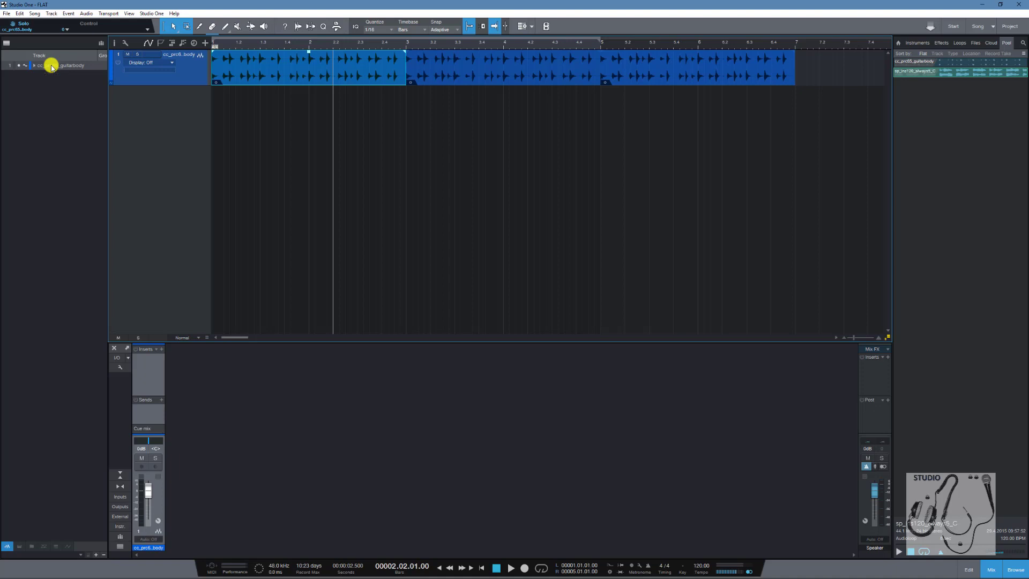
pyautogui.click(34, 65)
# Turn off "Don't show event names" in the advanced editing options and apply the change
pyautogui.click(142, 14)
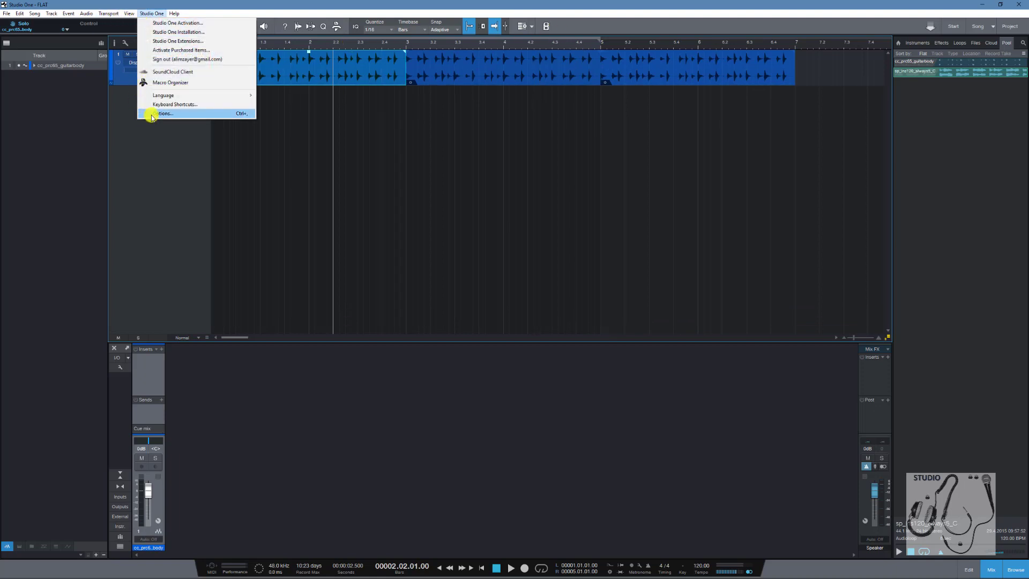
pyautogui.click(149, 113)
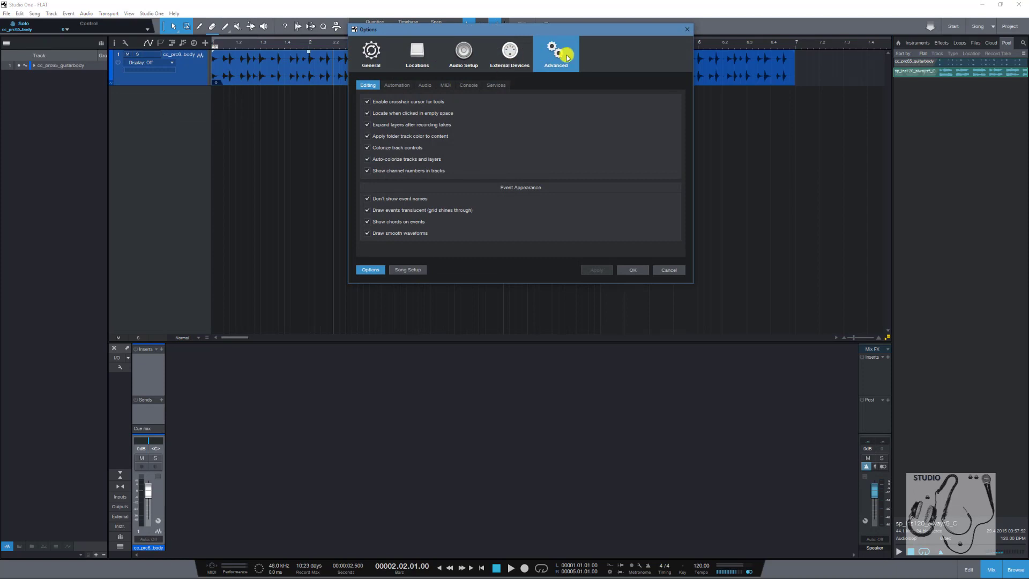
pyautogui.click(368, 200)
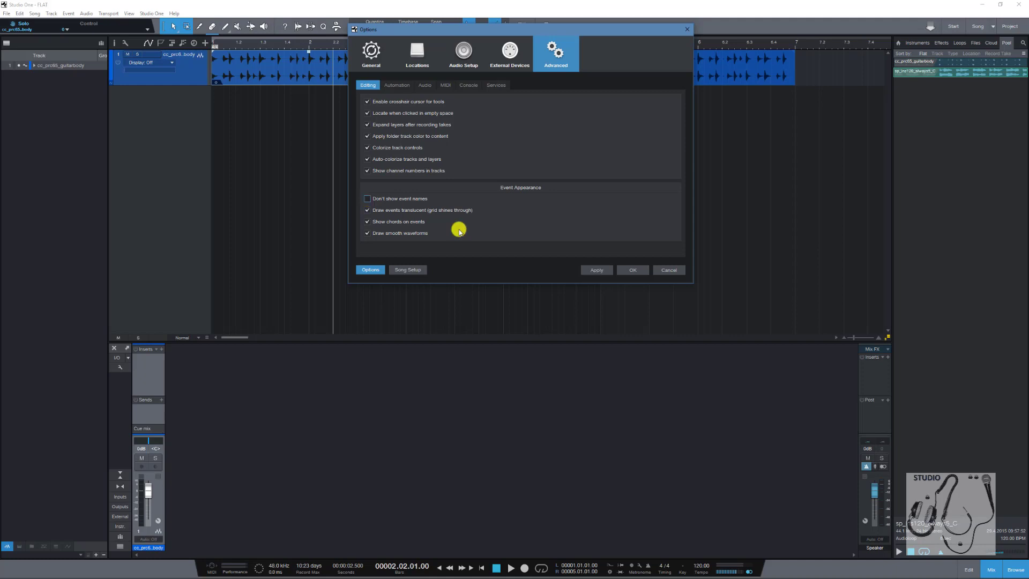
pyautogui.click(595, 270)
pyautogui.click(632, 270)
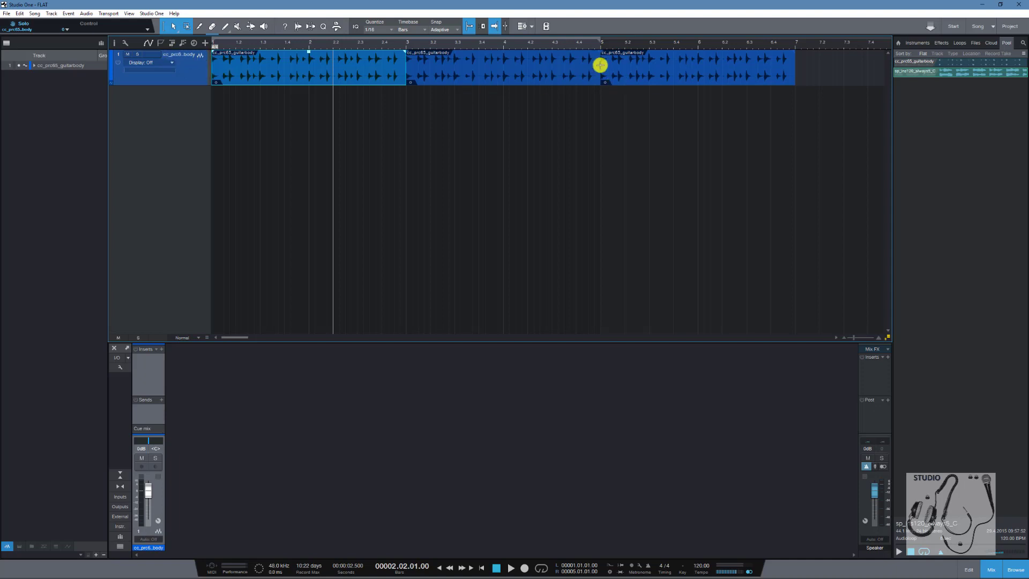
# Try renaming only the audio track to a first name, without renaming its events
pyautogui.doubleClick(194, 54)
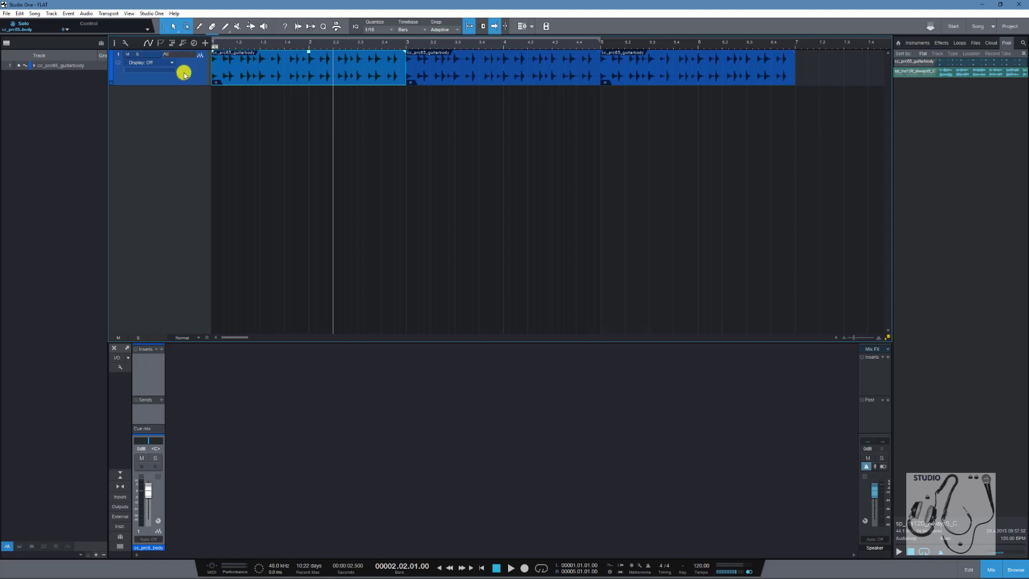
pyautogui.press('Return')
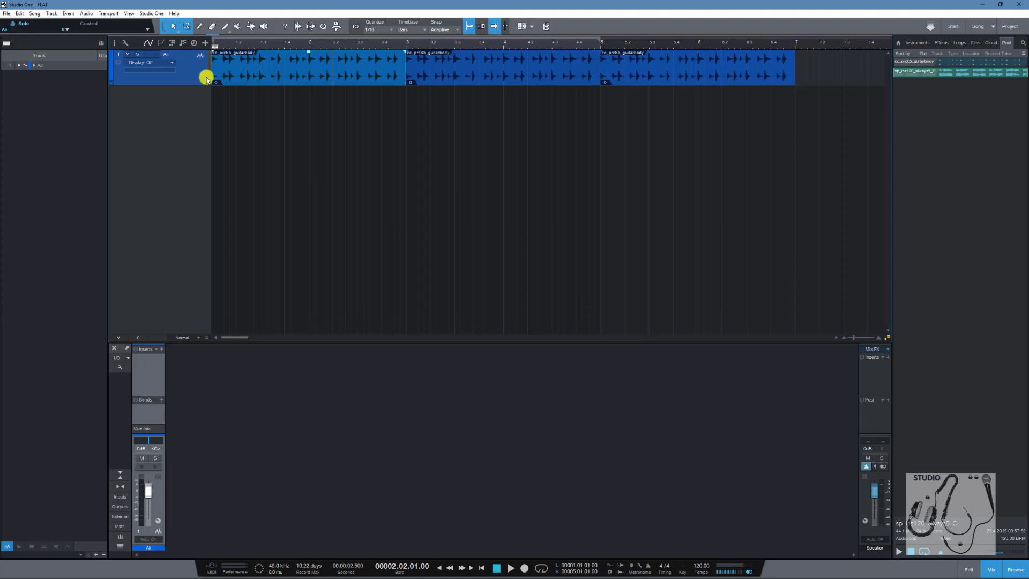
pyautogui.doubleClick(177, 56)
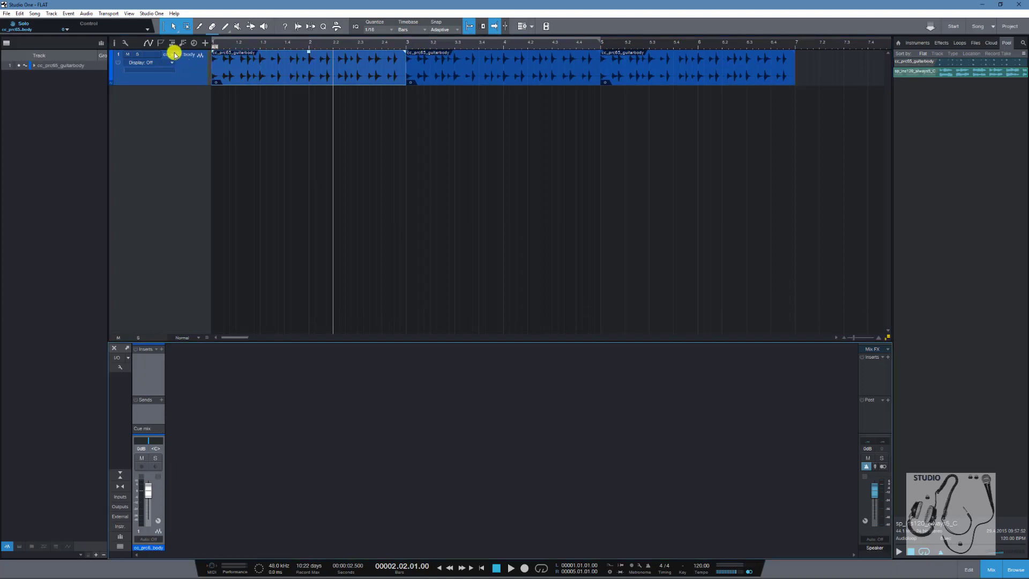
# Rename the audio track to a first name and apply the same name to all its events
pyautogui.doubleClick(176, 55)
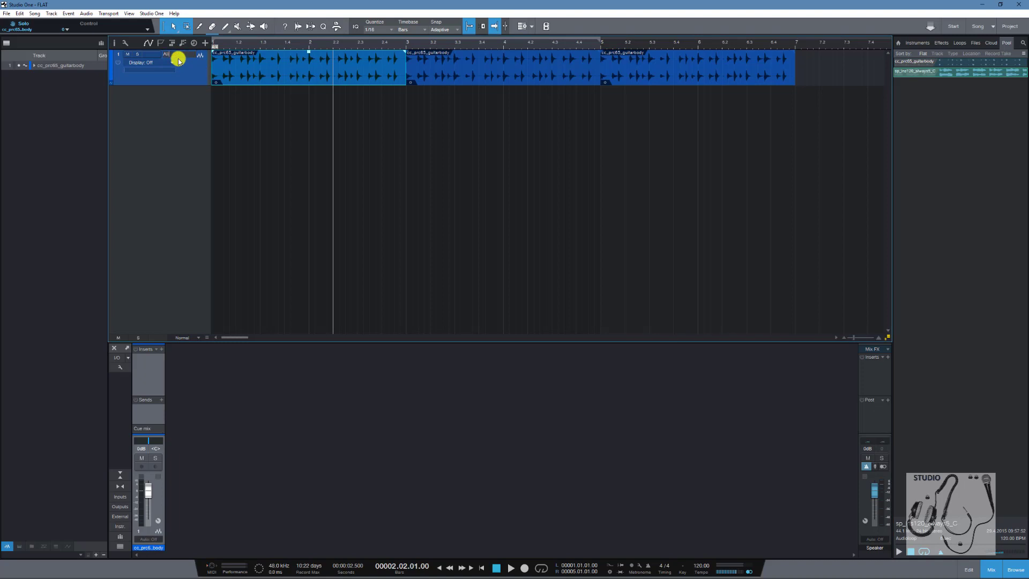
pyautogui.write('All')
pyautogui.hotkey('shift', 'Return')
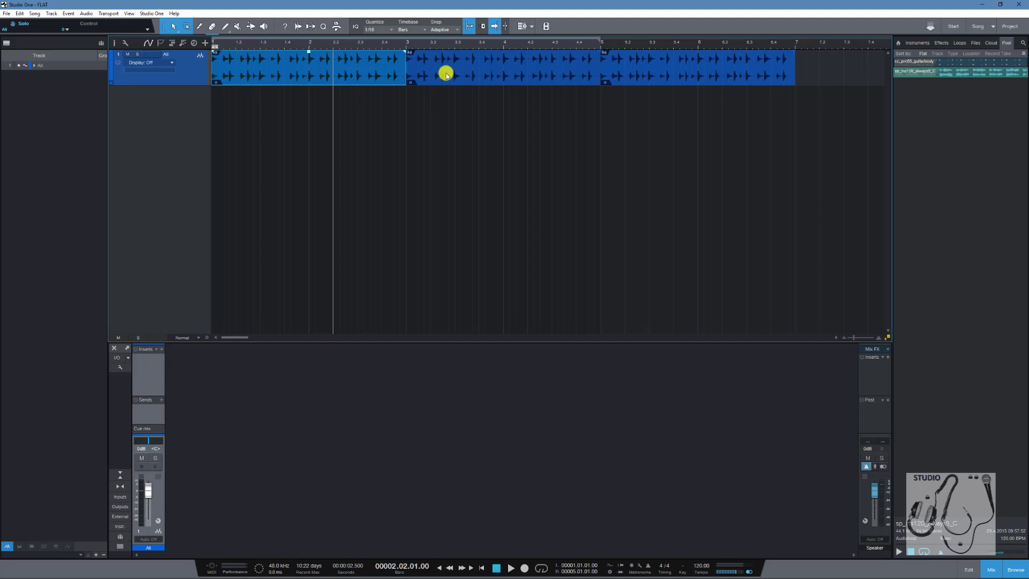
pyautogui.click(913, 64)
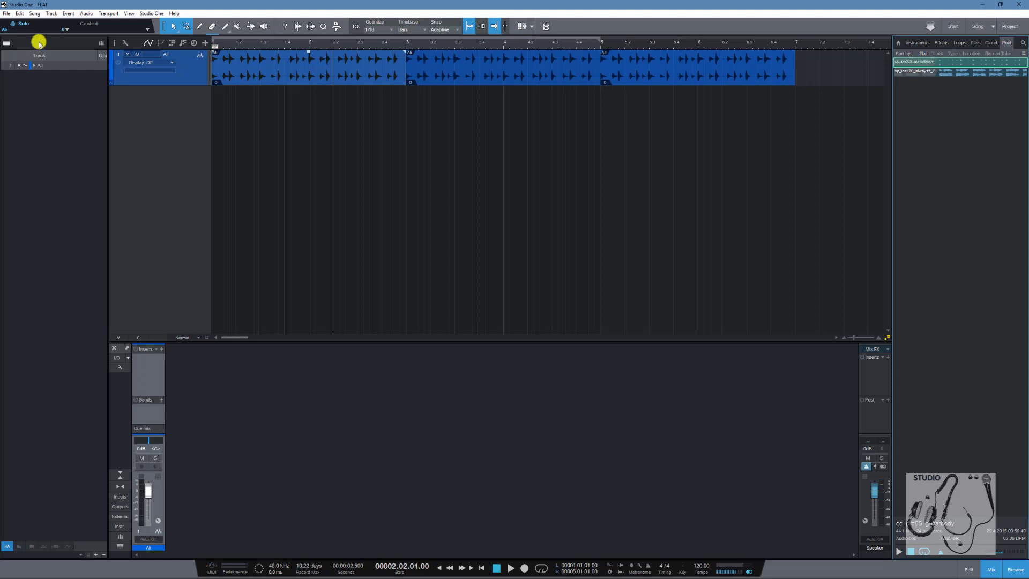
pyautogui.click(223, 61)
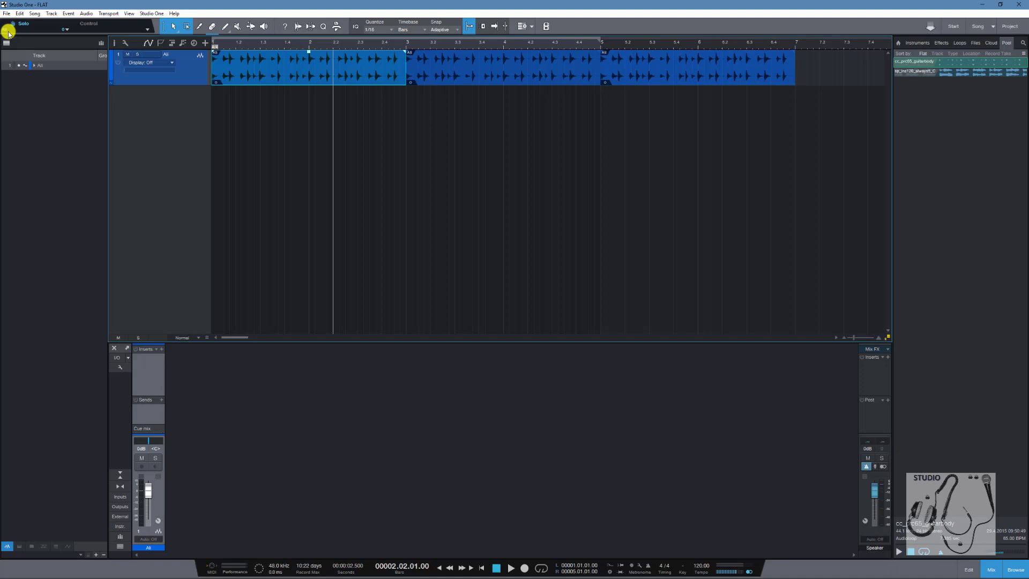
pyautogui.click(427, 69)
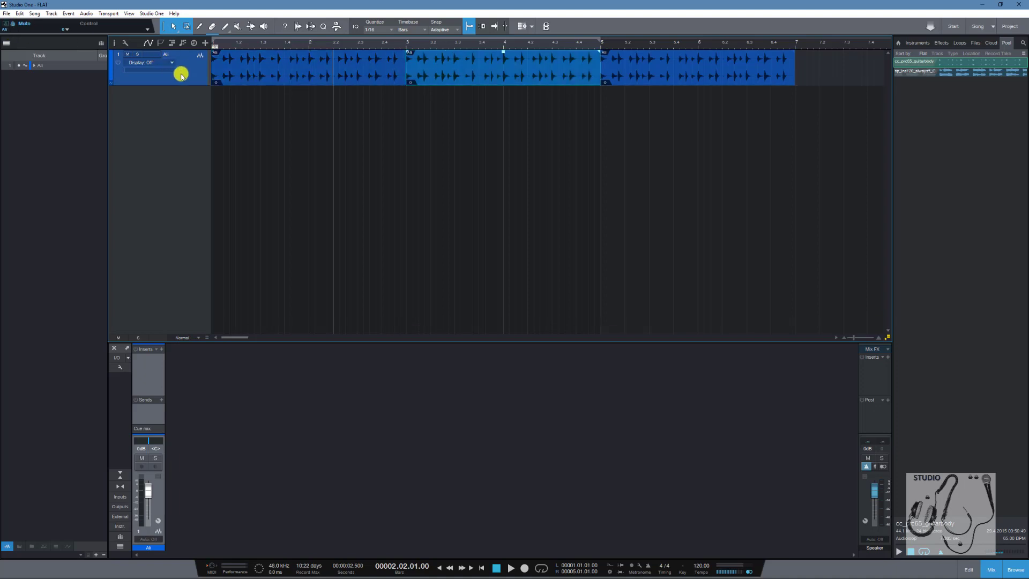
pyautogui.click(266, 75)
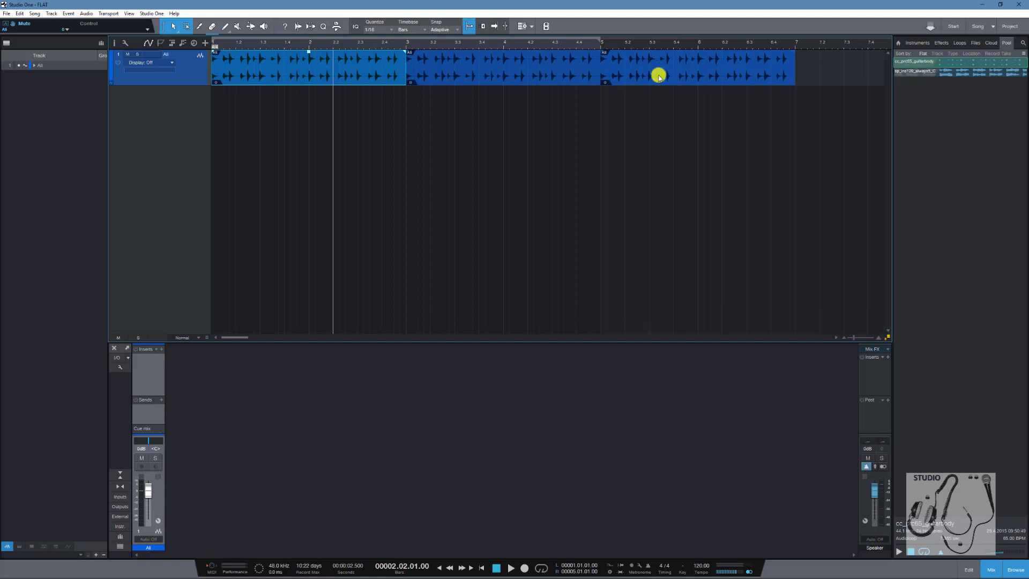
# Rename the first audio event with the Rename Events command, adding the number 1 to its name
pyautogui.press('w')
pyautogui.press('w')
pyautogui.press('w')
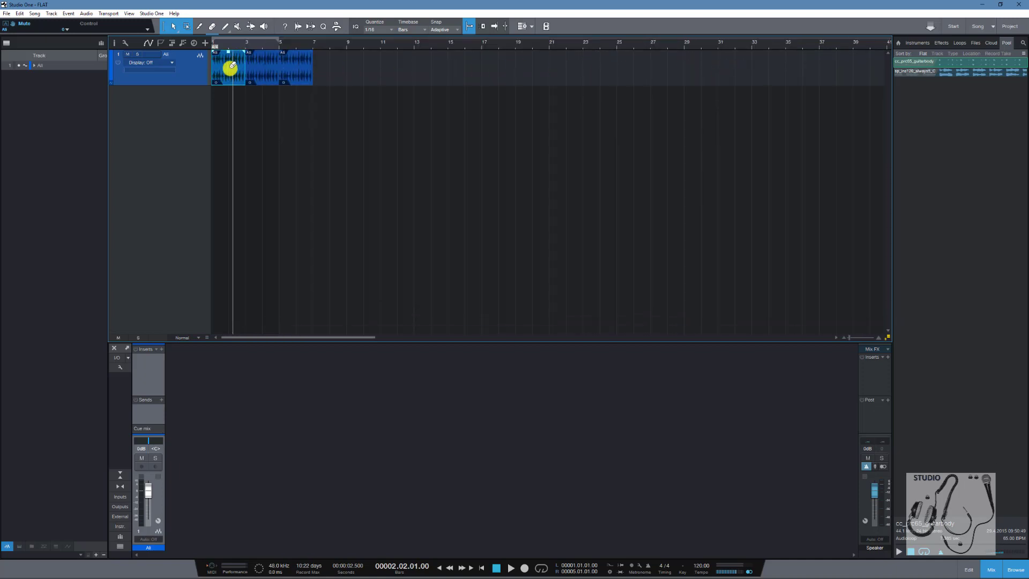
pyautogui.press('e')
pyautogui.press('e')
pyautogui.press('e')
pyautogui.press('e')
pyautogui.hscroll(-3, 264, 83)
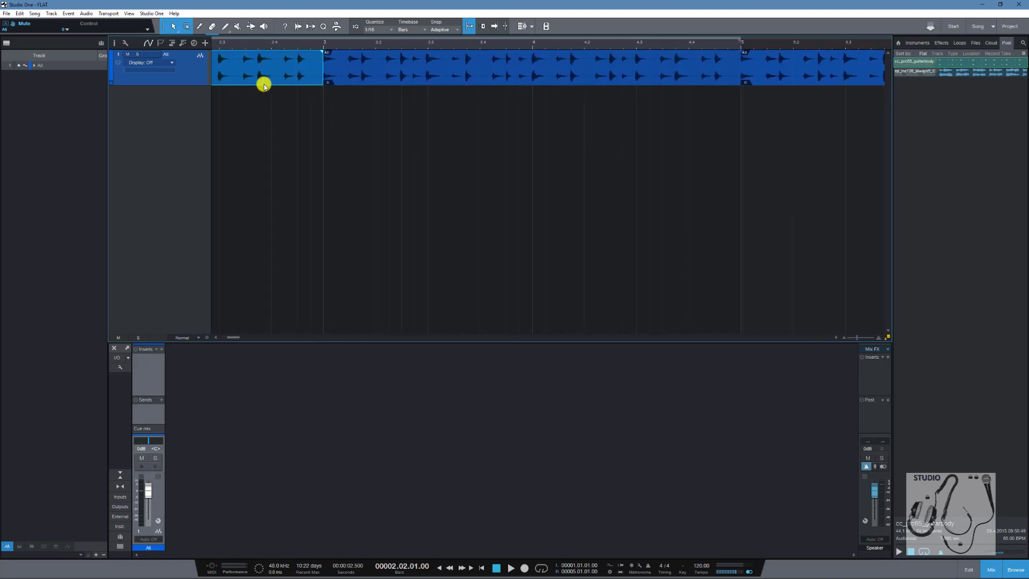
pyautogui.rightClick(248, 57)
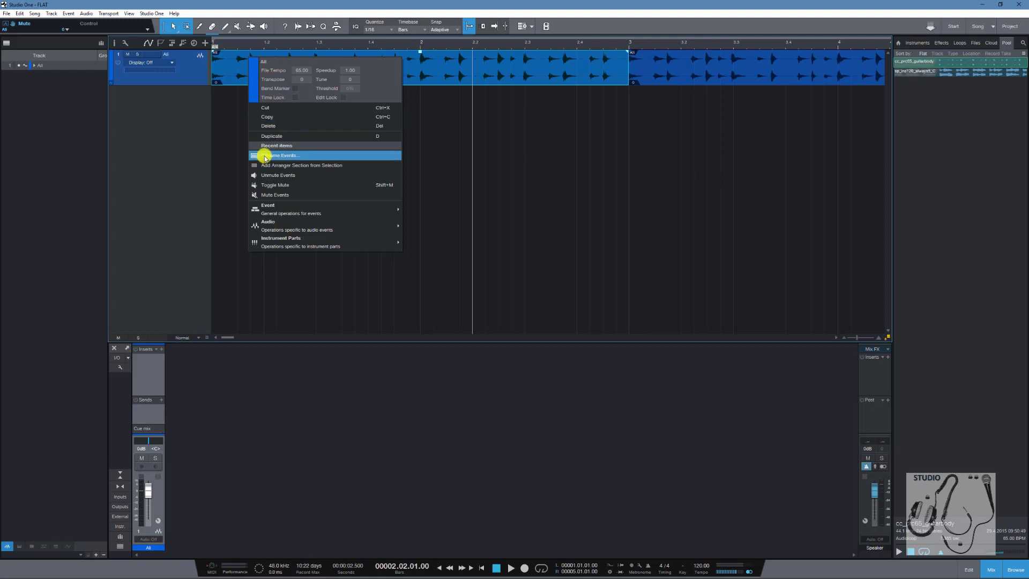
pyautogui.click(166, 138)
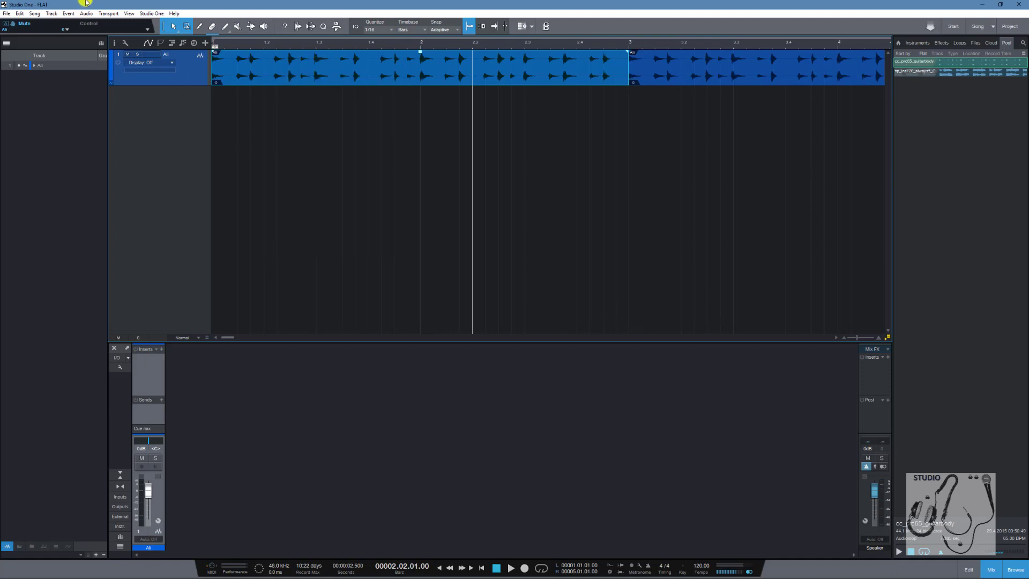
pyautogui.click(64, 14)
pyautogui.click(70, 28)
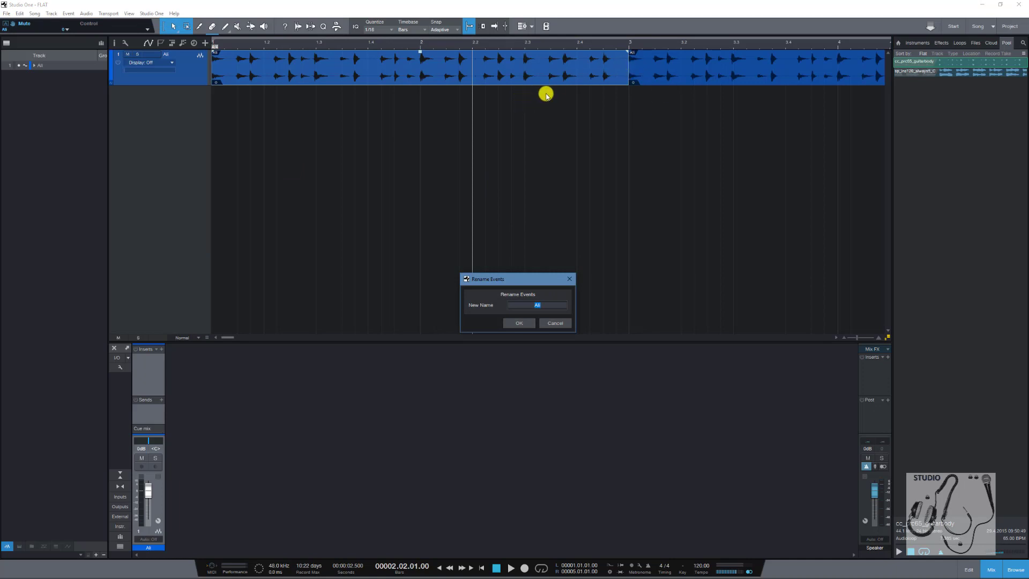
pyautogui.press('Return')
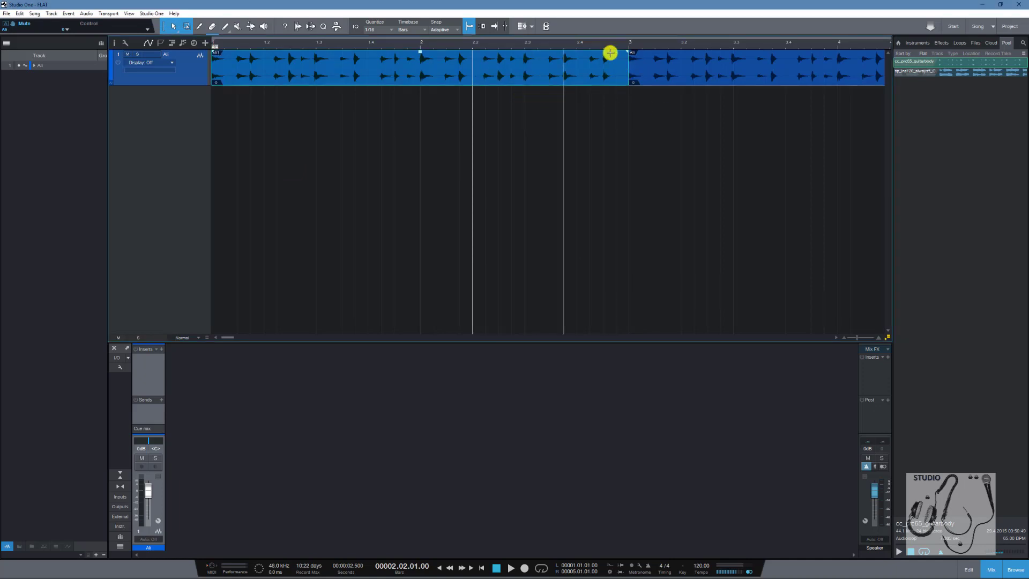
# Rename the second audio event with the Rename Events command, adding the number 2 to its name
pyautogui.click(642, 75)
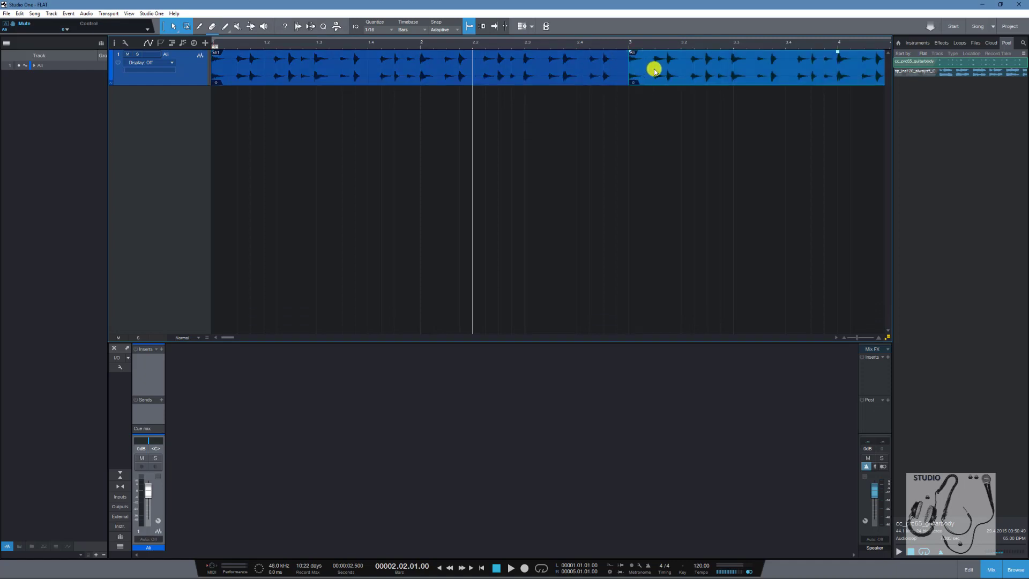
pyautogui.rightClick(654, 71)
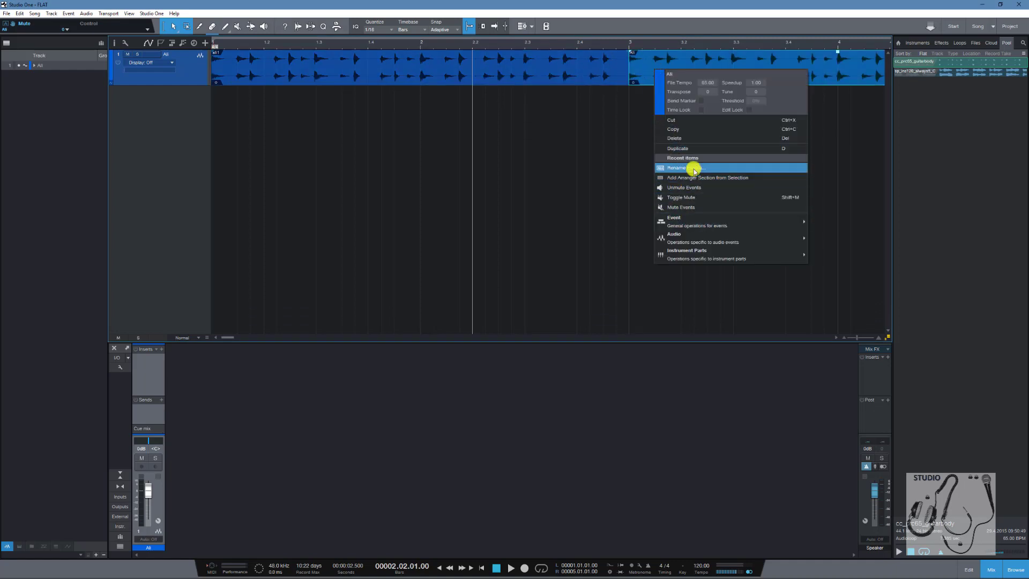
pyautogui.click(695, 168)
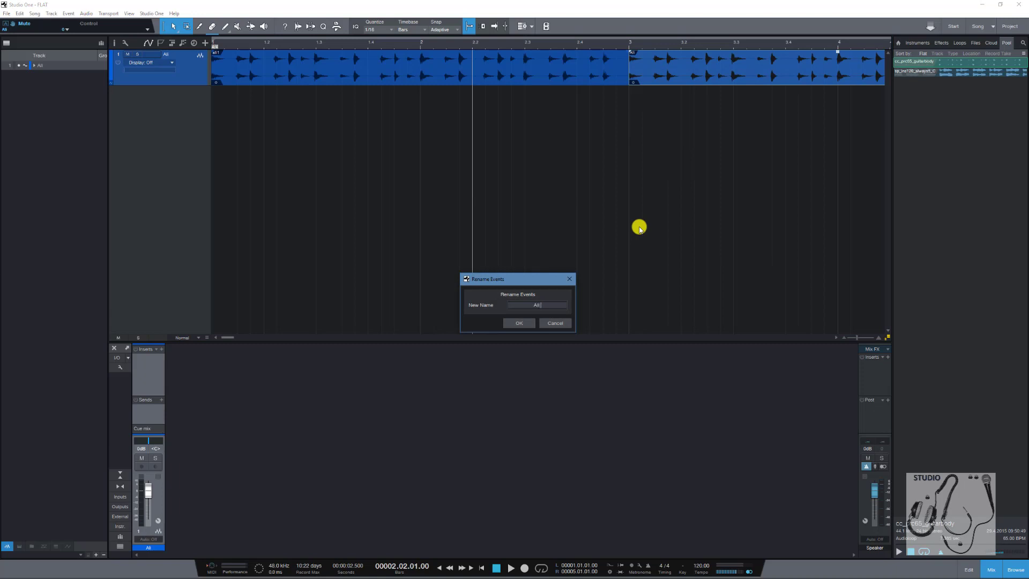
pyautogui.write('All 2')
pyautogui.press('Return')
pyautogui.press('w')
pyautogui.press('w')
pyautogui.press('w')
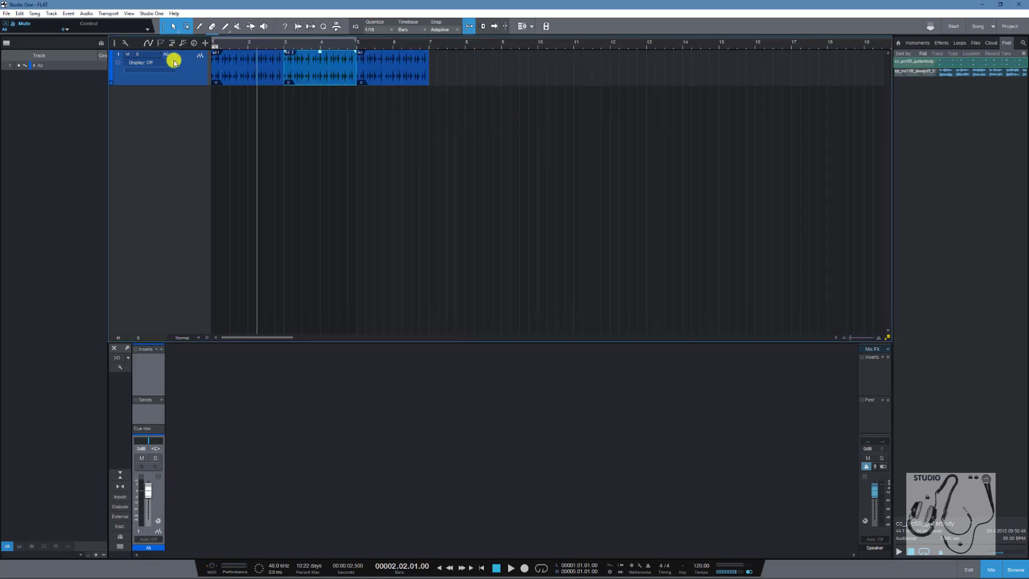
pyautogui.click(234, 68)
pyautogui.click(334, 80)
pyautogui.press('Right')
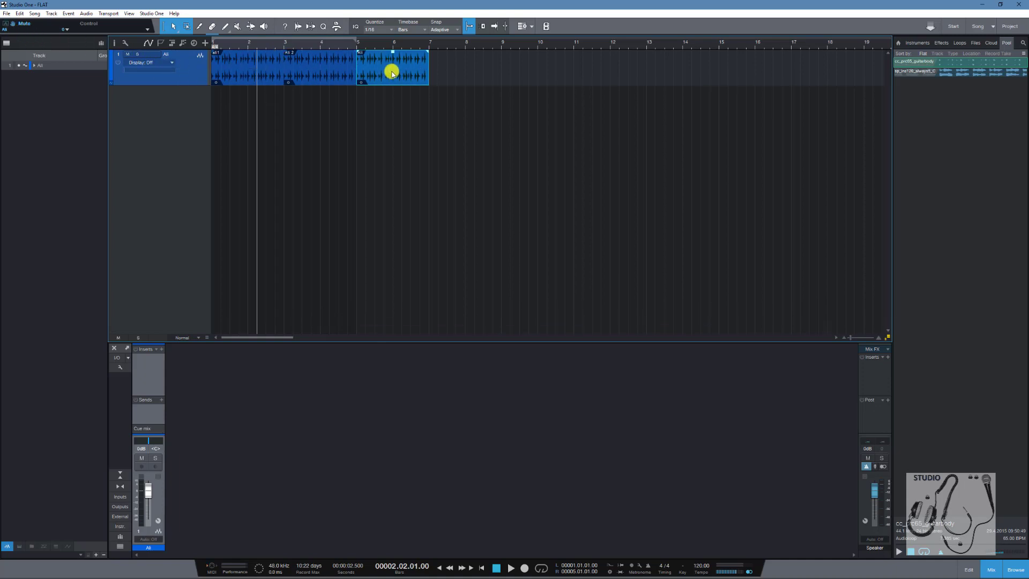
pyautogui.press('space')
pyautogui.press('z')
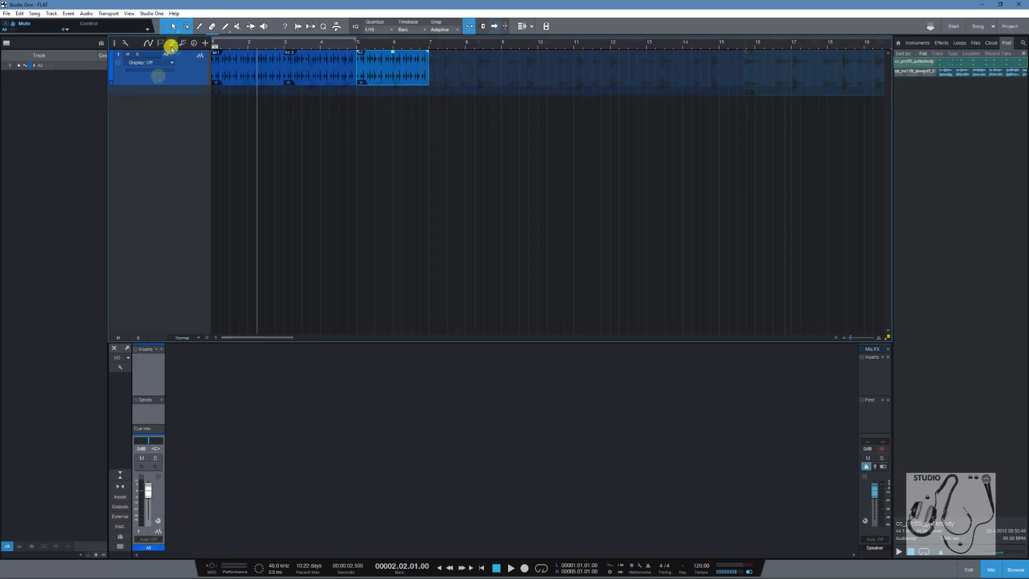
# Move the second audio event about one beat earlier so it overlaps the end of the first event
pyautogui.click(71, 14)
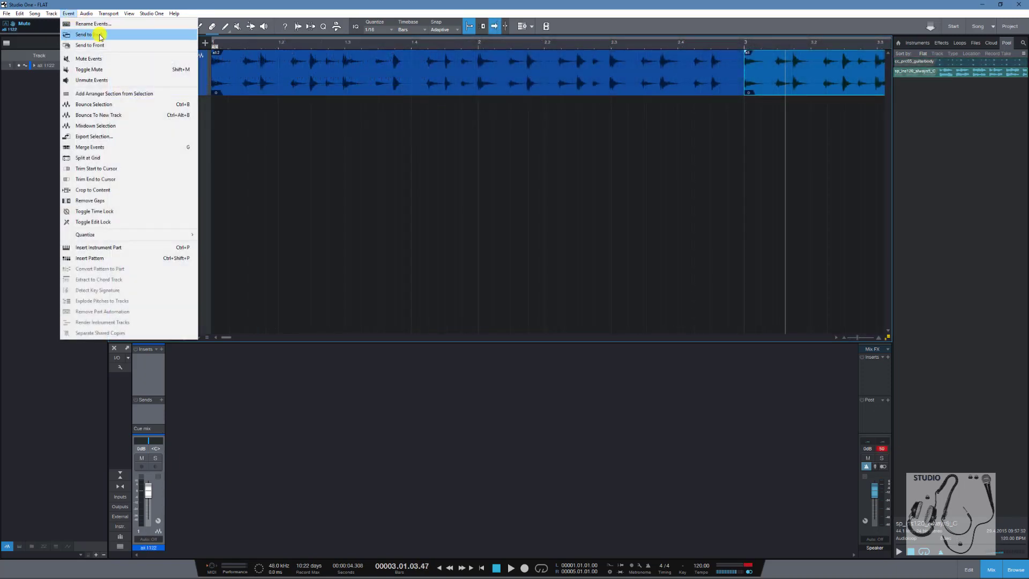
pyautogui.click(344, 185)
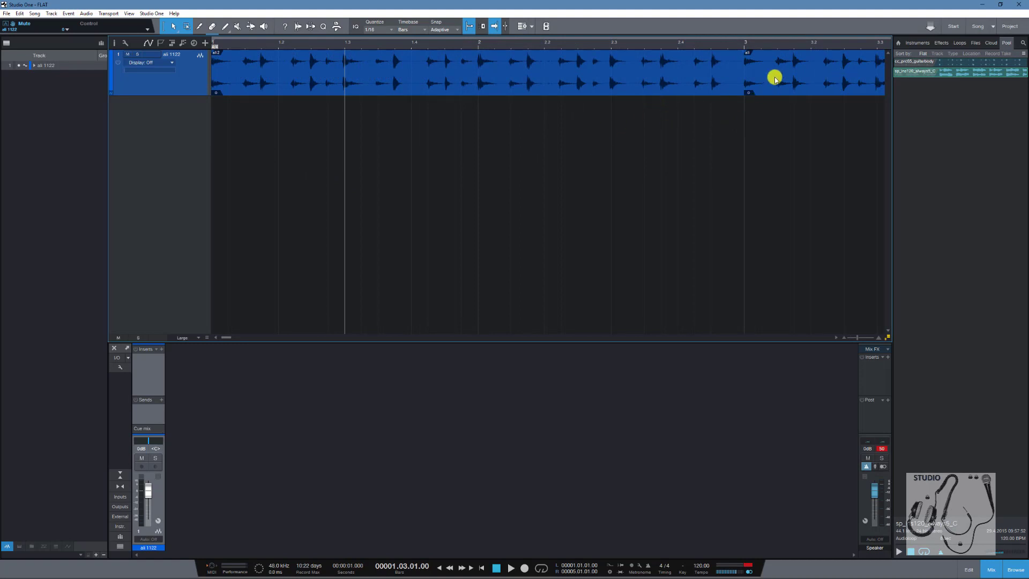
pyautogui.moveTo(777, 76); pyautogui.dragTo(646, 92)
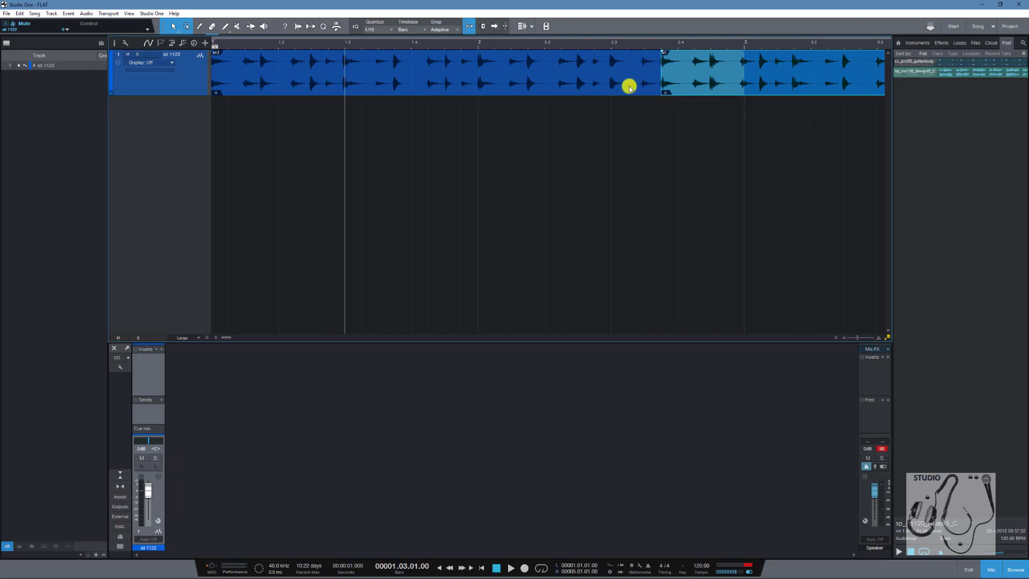
# Send the first audio event behind the overlapping second event, and bring it back to the front
pyautogui.click(628, 87)
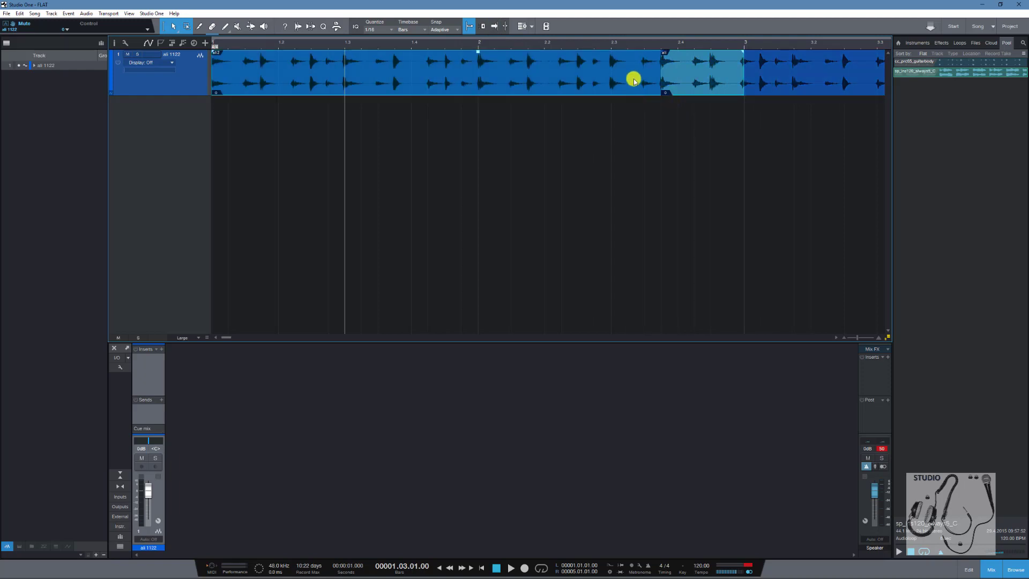
pyautogui.click(68, 14)
pyautogui.click(96, 35)
pyautogui.click(70, 13)
pyautogui.click(97, 46)
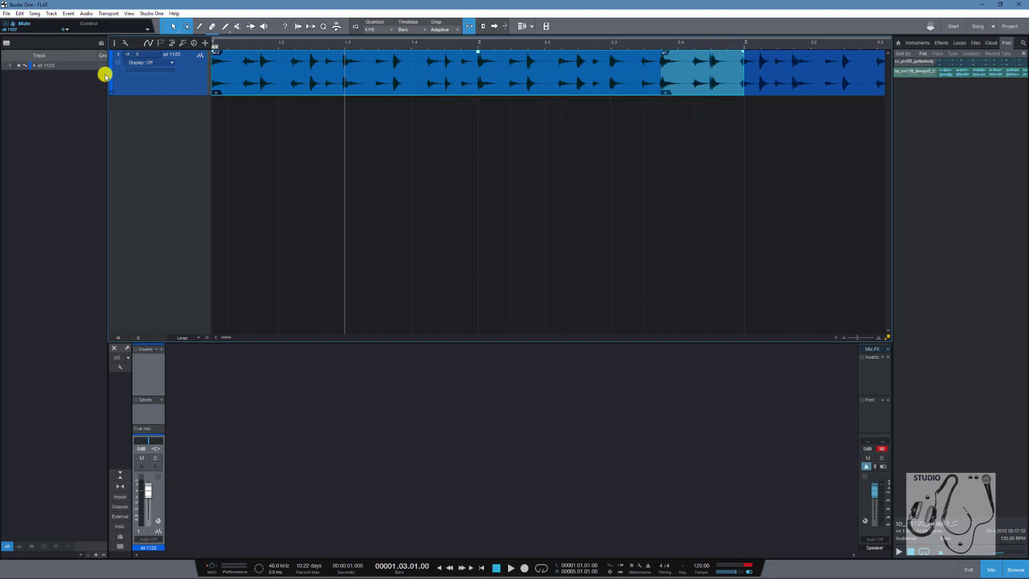
# Mute the first audio event with the Mute Events command
pyautogui.click(70, 13)
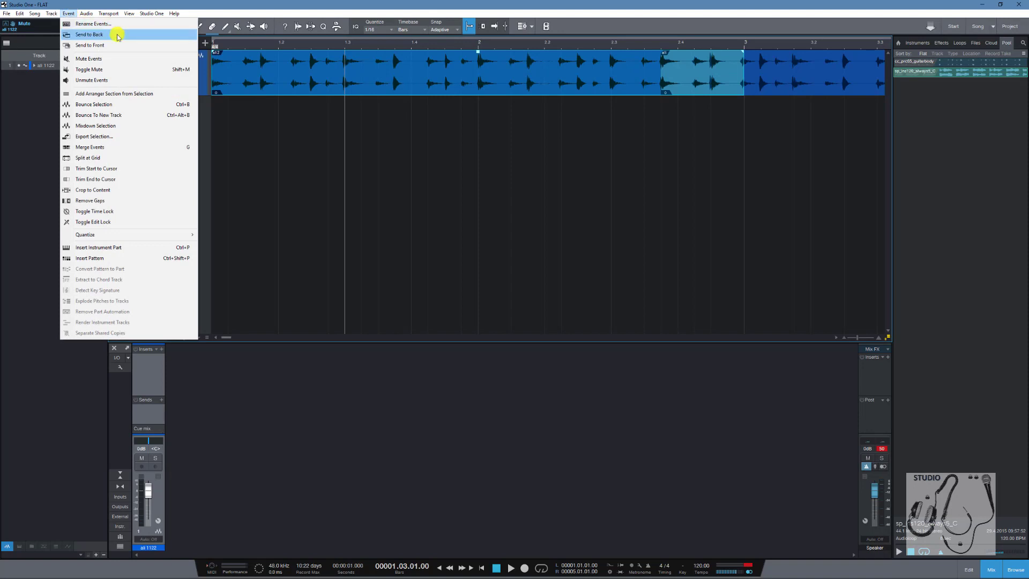
pyautogui.click(88, 58)
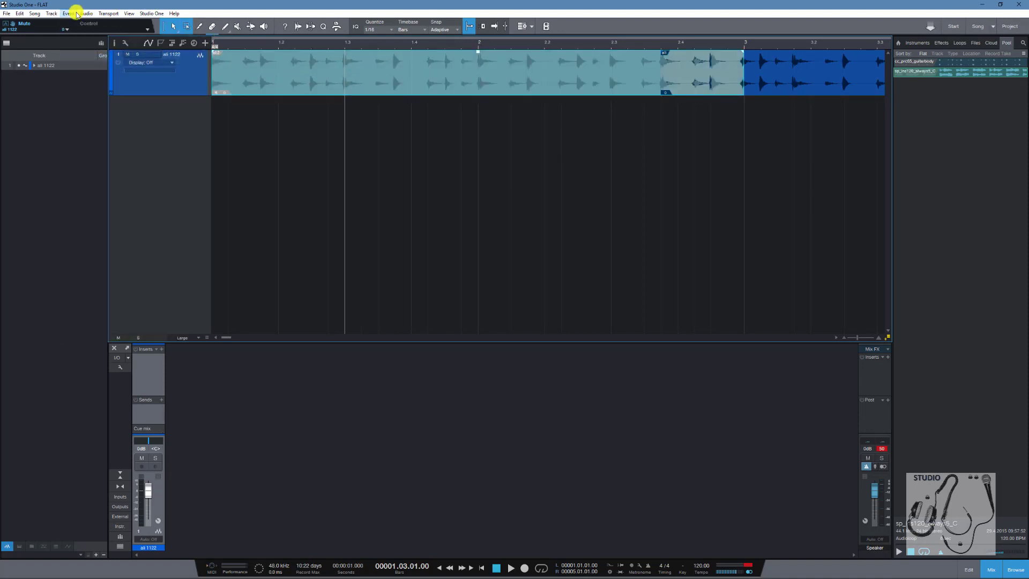
# Switch the first audio event's mute state on and off several times with the Toggle Mute command
pyautogui.click(71, 13)
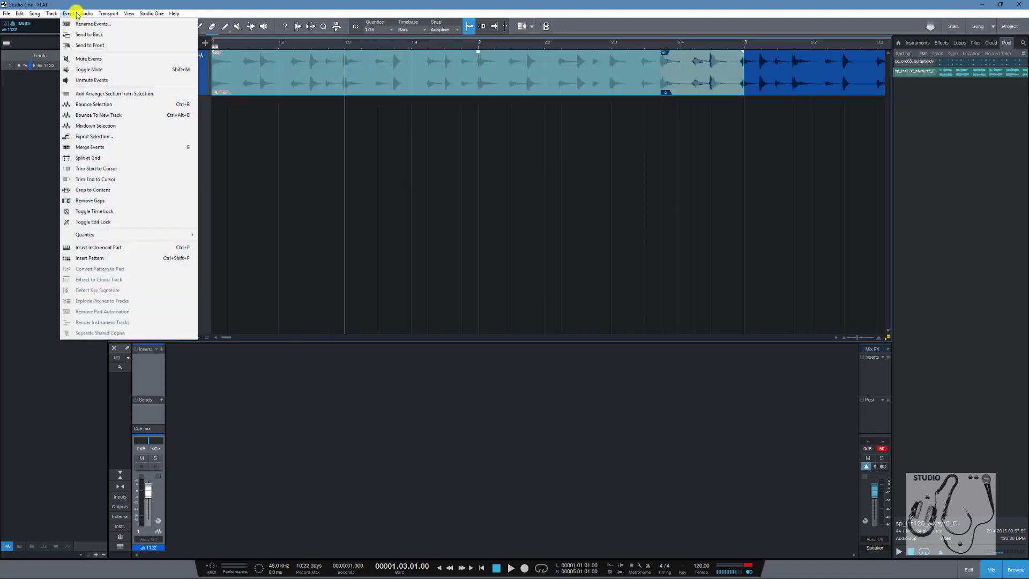
pyautogui.click(97, 70)
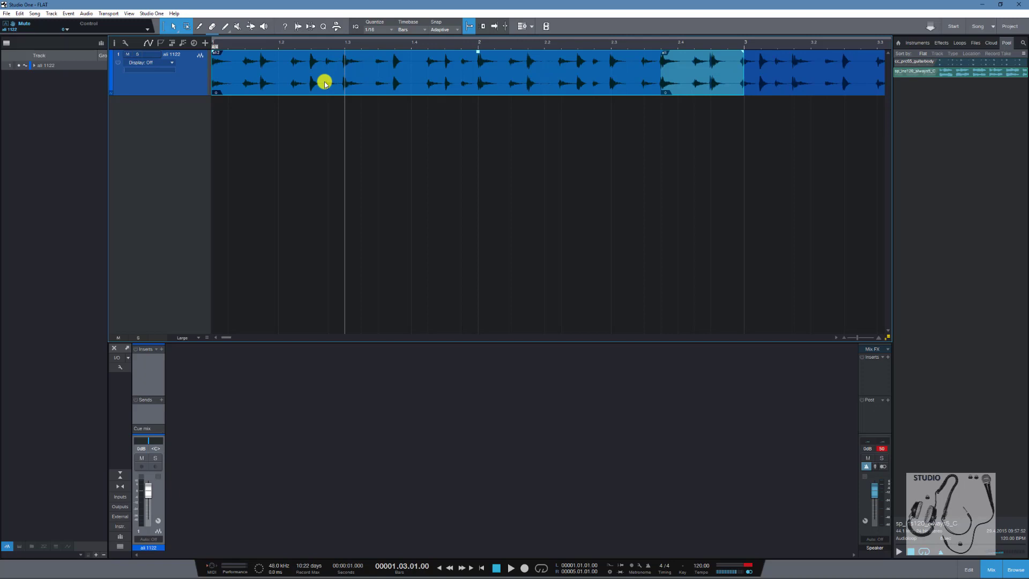
pyautogui.hotkey('shift', 'm')
pyautogui.hotkey('shift', 'm')
pyautogui.hotkey('shift', 'm')
pyautogui.hotkey('shift', 'm')
pyautogui.hotkey('shift', 'm')
# Mute all three audio events together with the Mute Events command, and restore their previous mute states
pyautogui.press('w')
pyautogui.press('w')
pyautogui.press('w')
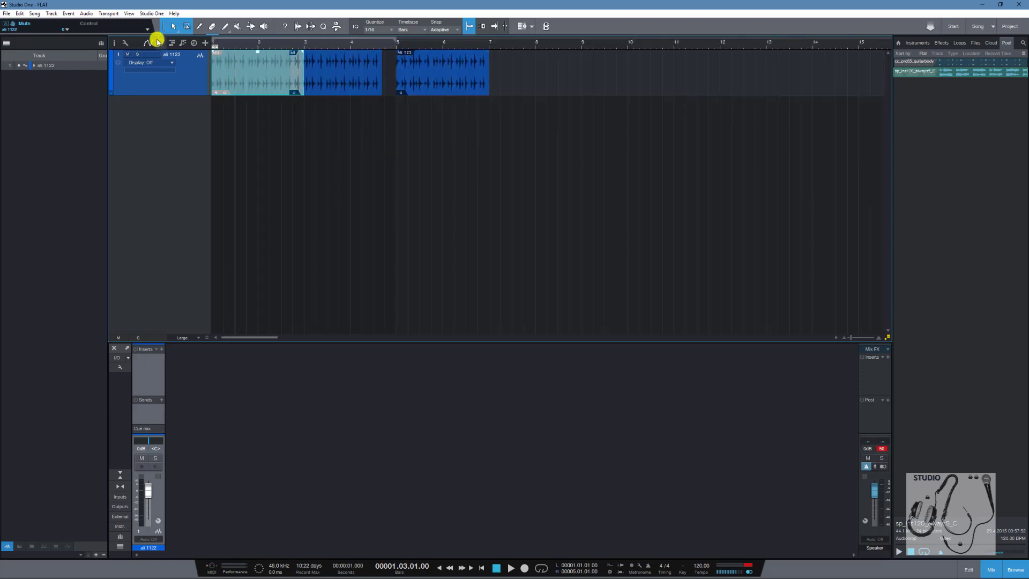
pyautogui.click(68, 14)
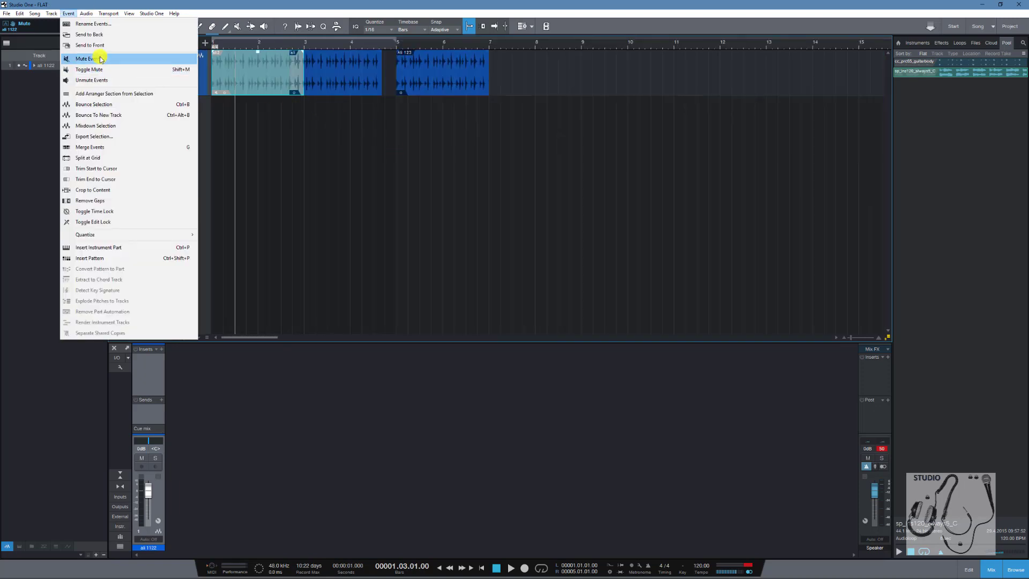
pyautogui.click(97, 60)
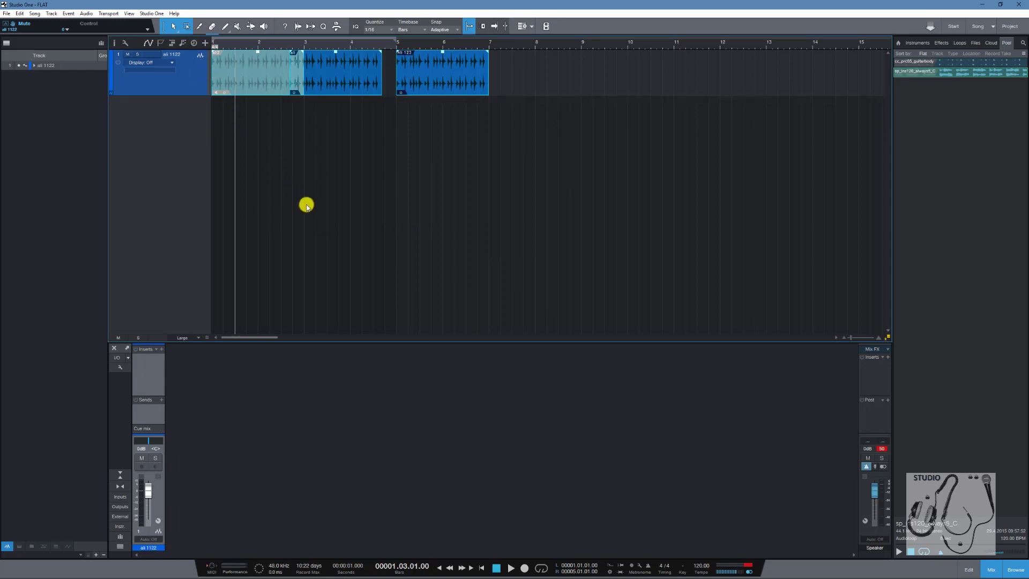
pyautogui.click(69, 13)
pyautogui.click(106, 63)
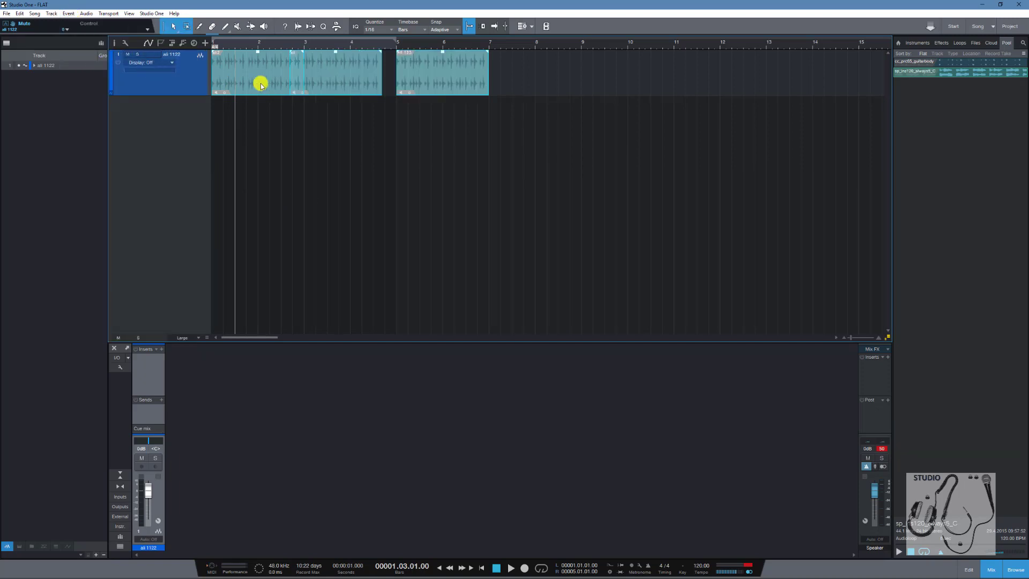
pyautogui.hotkey('shift', 'm')
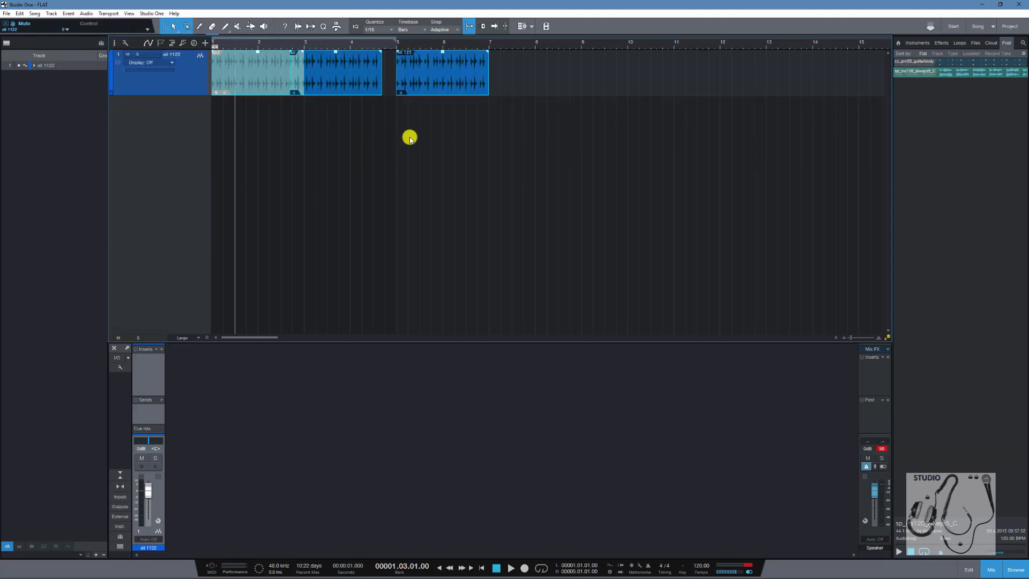
# Select all three audio events and invert their individual mute states with the Toggle Mute command
pyautogui.moveTo(516, 255); pyautogui.dragTo(292, 51)
pyautogui.click(61, 15)
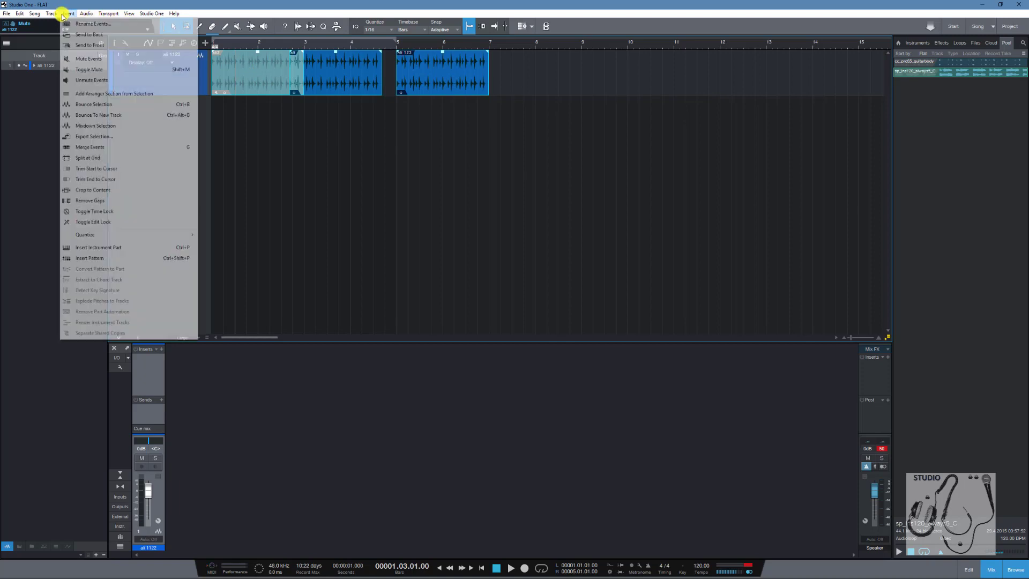
pyautogui.click(87, 69)
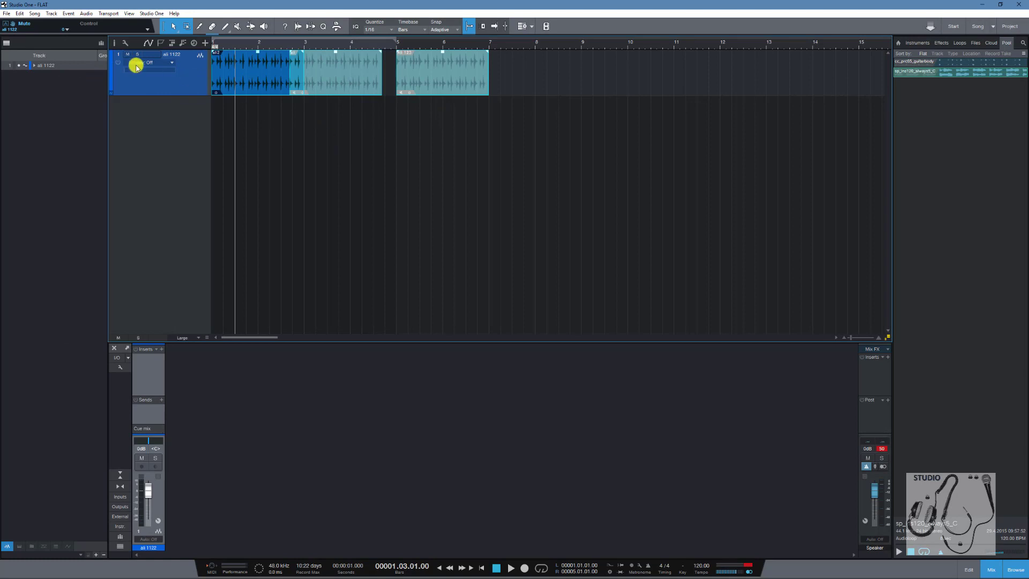
# Unmute the second and third audio events with the Unmute Events command
pyautogui.click(69, 13)
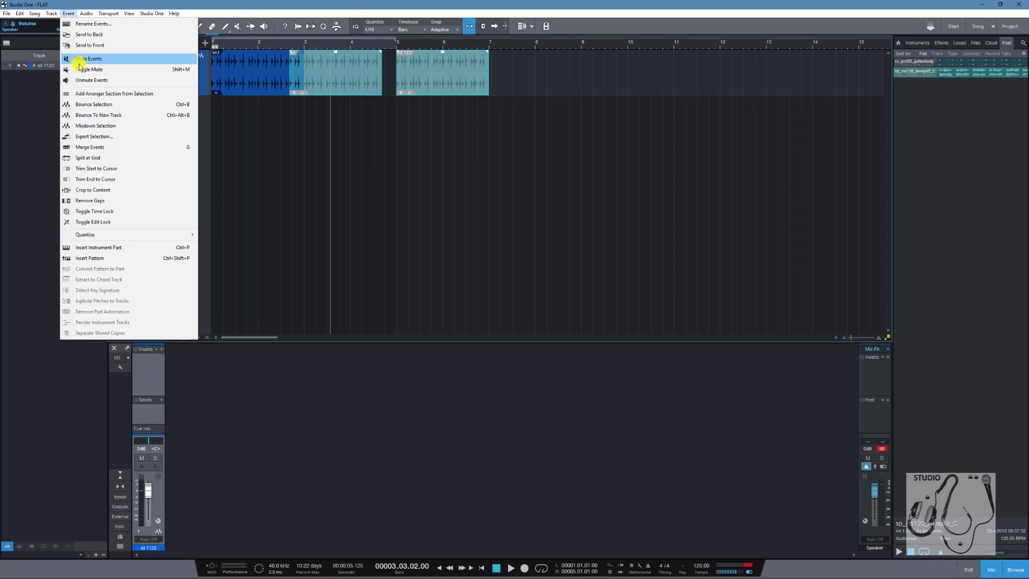
pyautogui.click(109, 82)
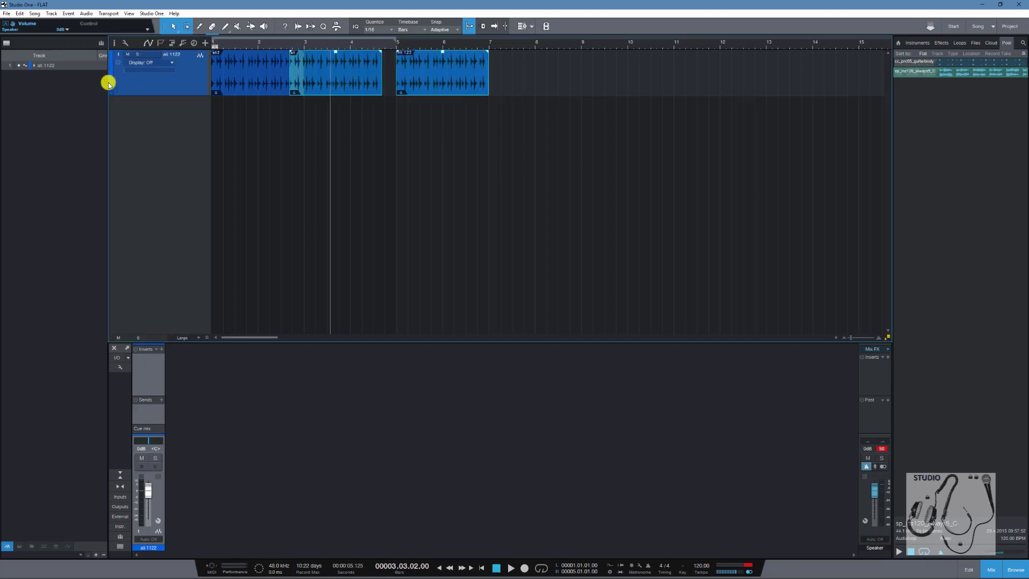
# Bring up the event commands for the selected second and third audio events
pyautogui.click(67, 14)
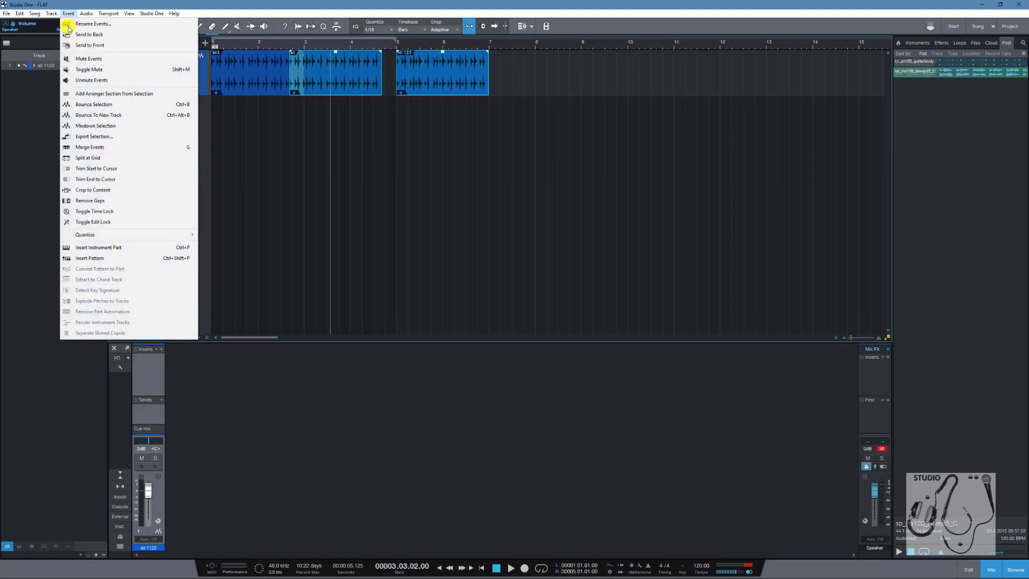